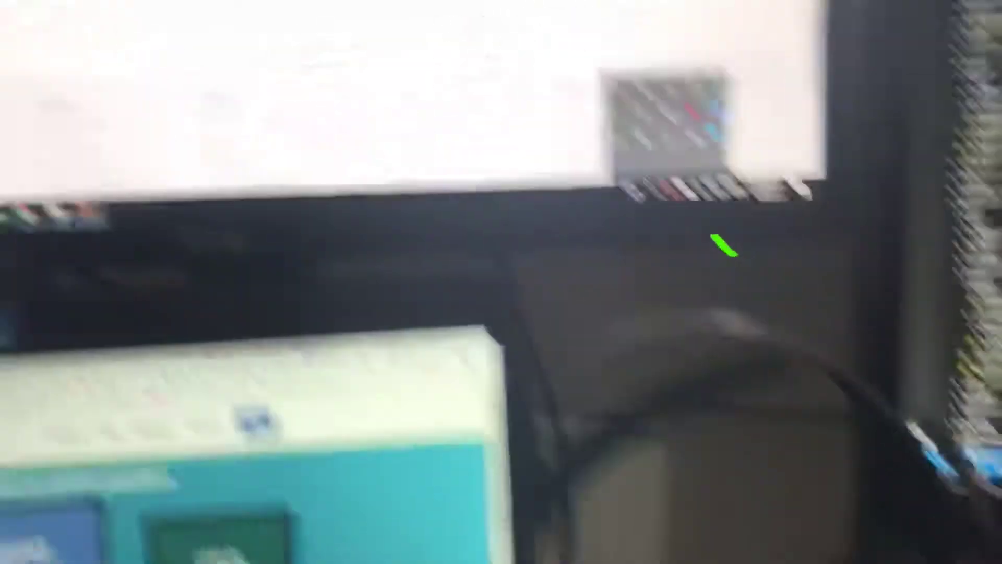
Step: Bring up the Mouse without Borders settings dialog showing the two connected machines
click(492, 99)
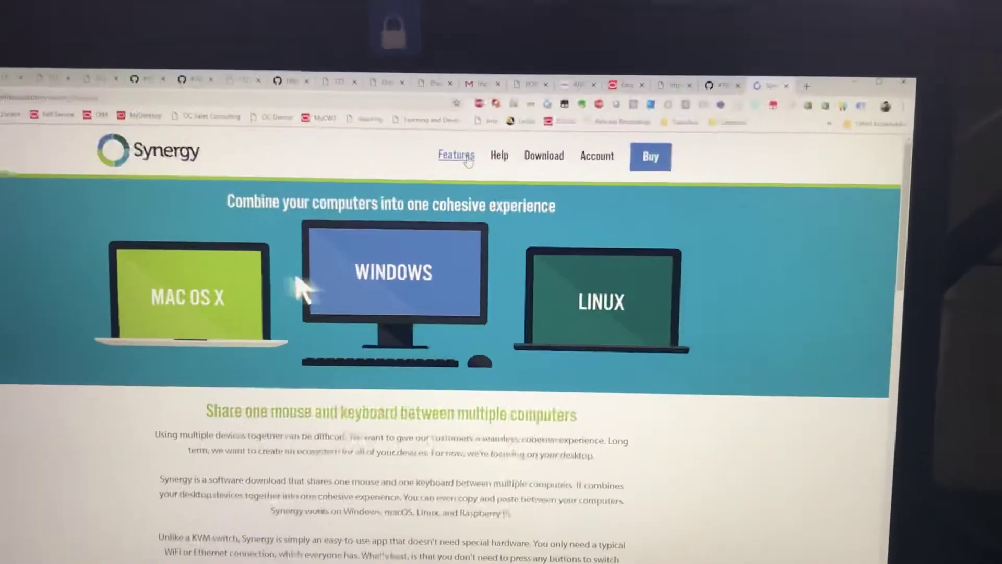
Step: Navigate to the Synergy 1 Features page comparing Basic and Pro
click(462, 155)
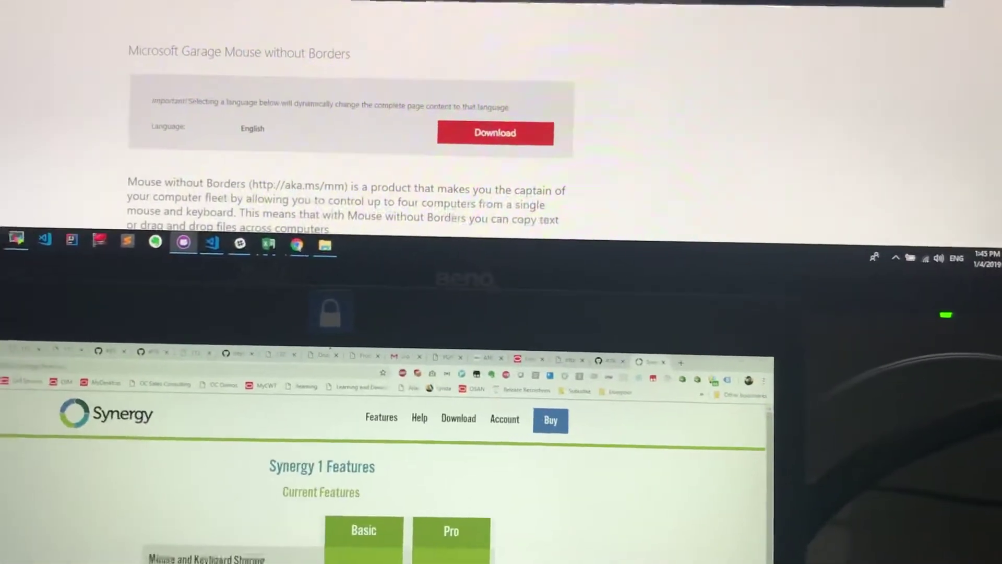
Step: Minimize all windows on the upper computer (Win+D) to reveal its desktop wallpaper
key(super+d)
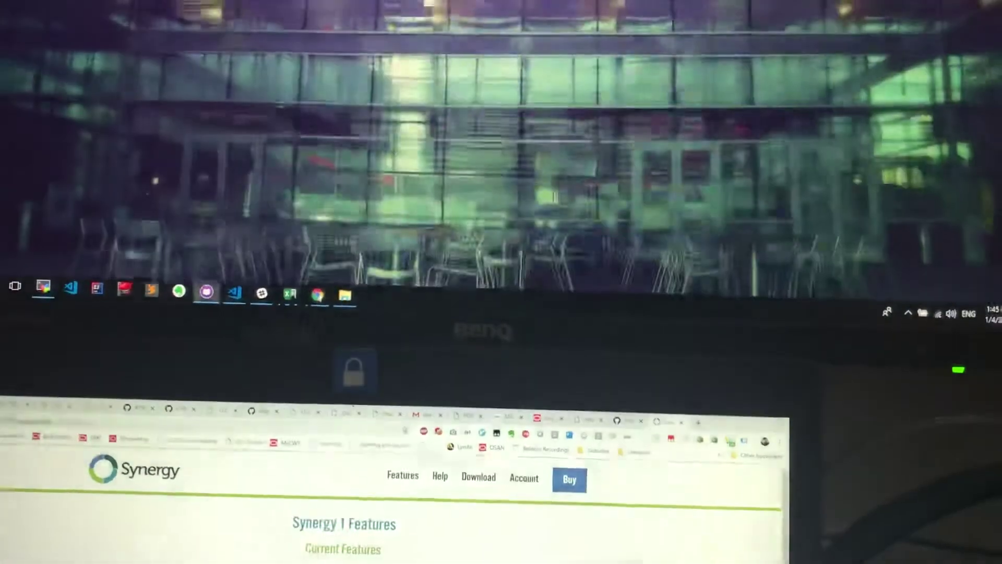